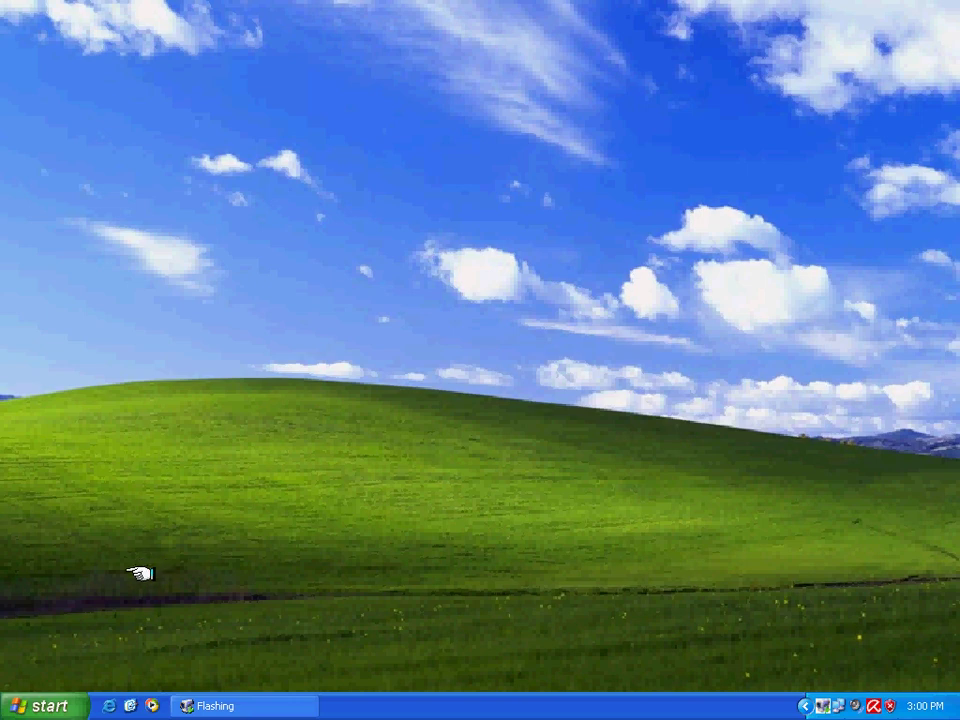
Step: Start the School Admin server from the SchoolAdmin program group
left_click(20, 706)
left_click(128, 640)
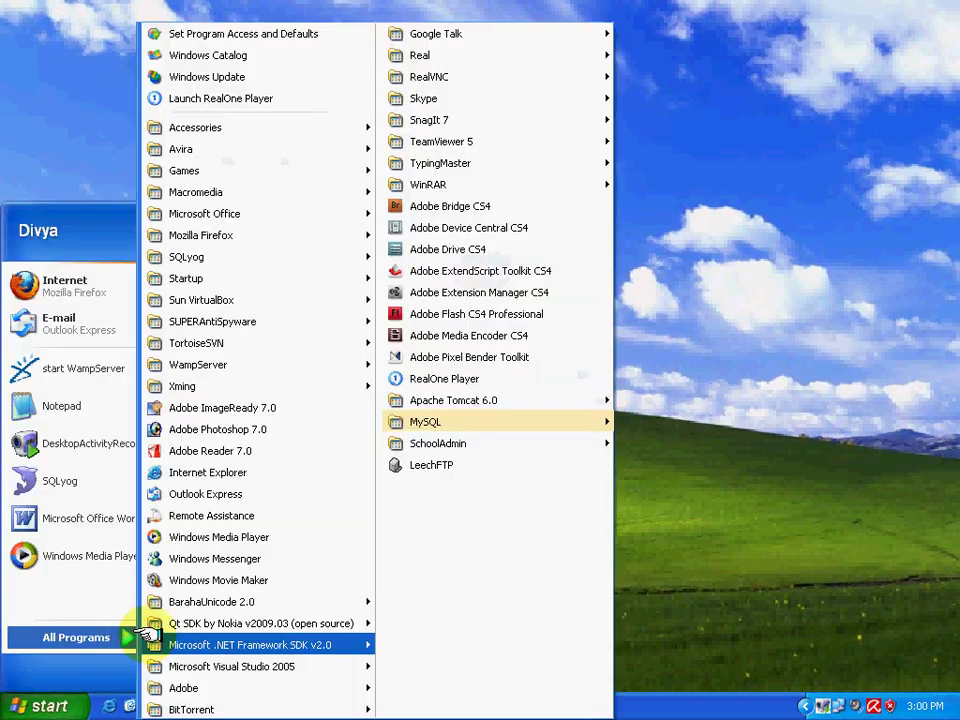
mouse_move(525, 441)
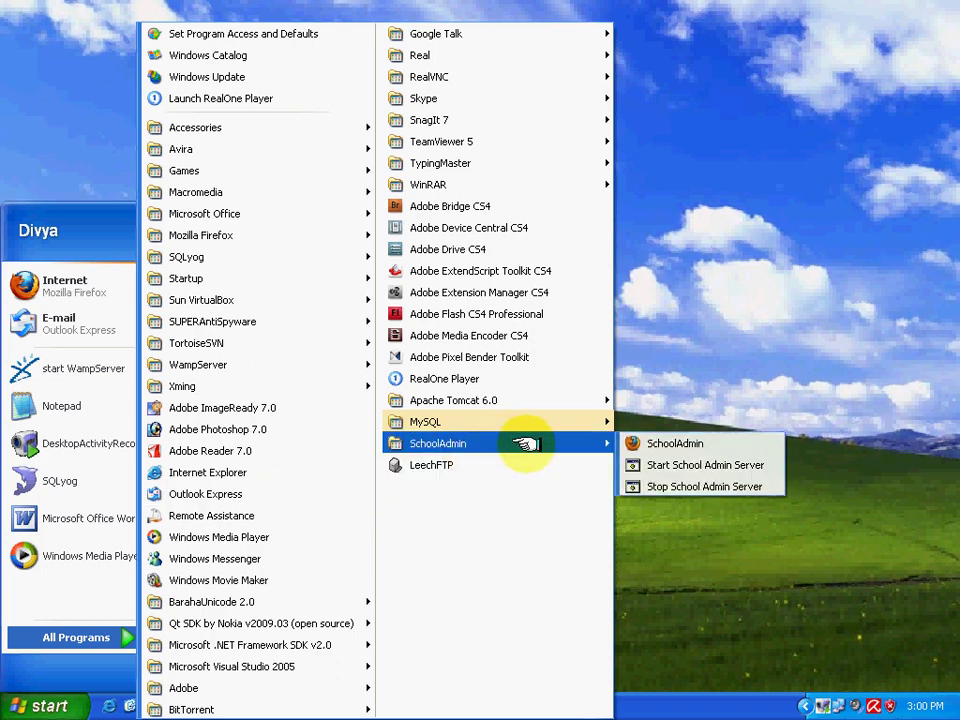
left_click(675, 465)
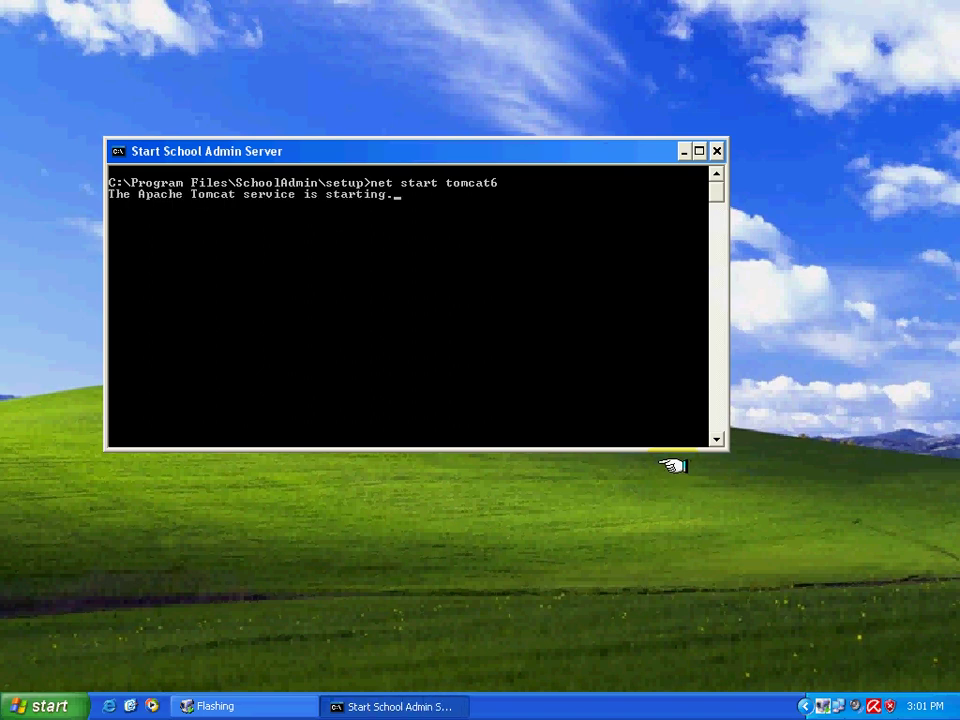
Step: Launch the SchoolAdmin application in Firefox
left_click(5, 712)
left_click(122, 636)
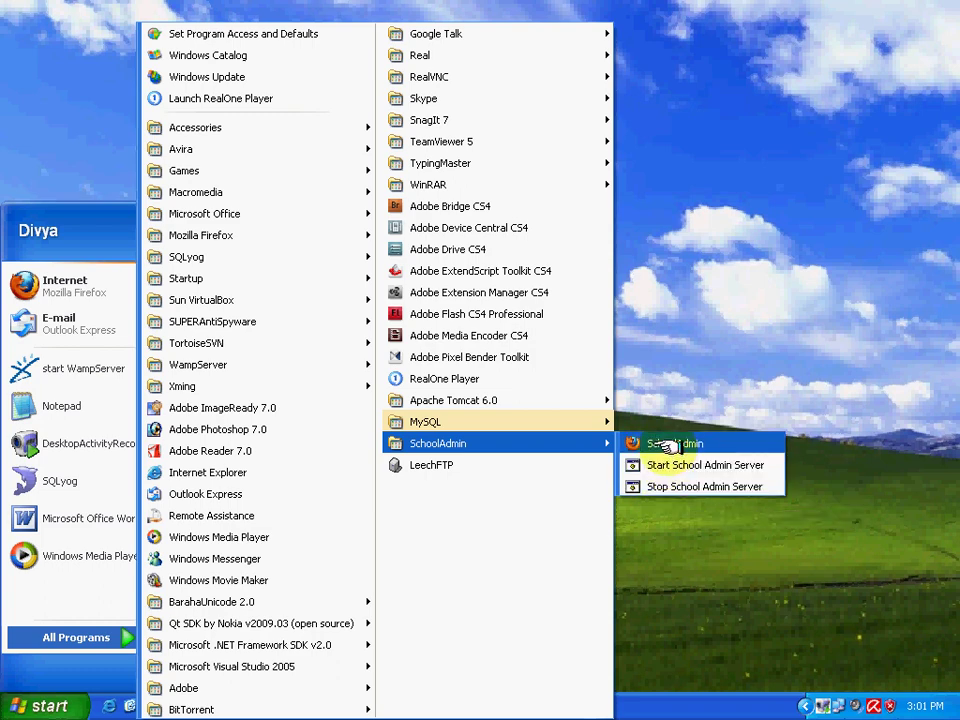
left_click(668, 443)
left_click(514, 392)
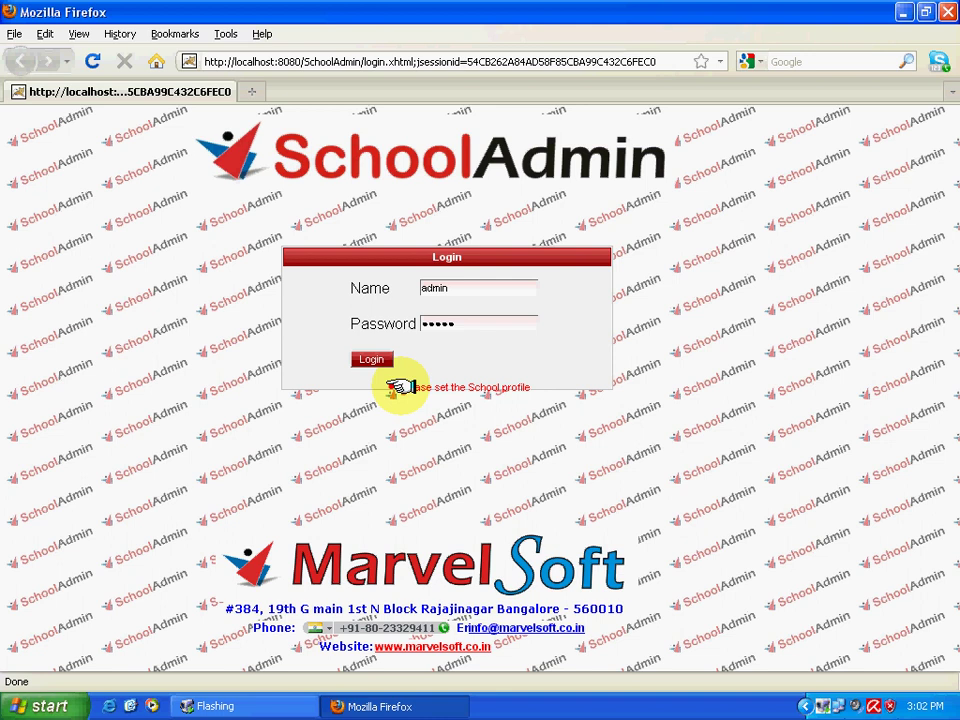
Step: Log in to SchoolAdmin as admin with the credentials already filled in
left_click_drag(399, 387, 542, 381)
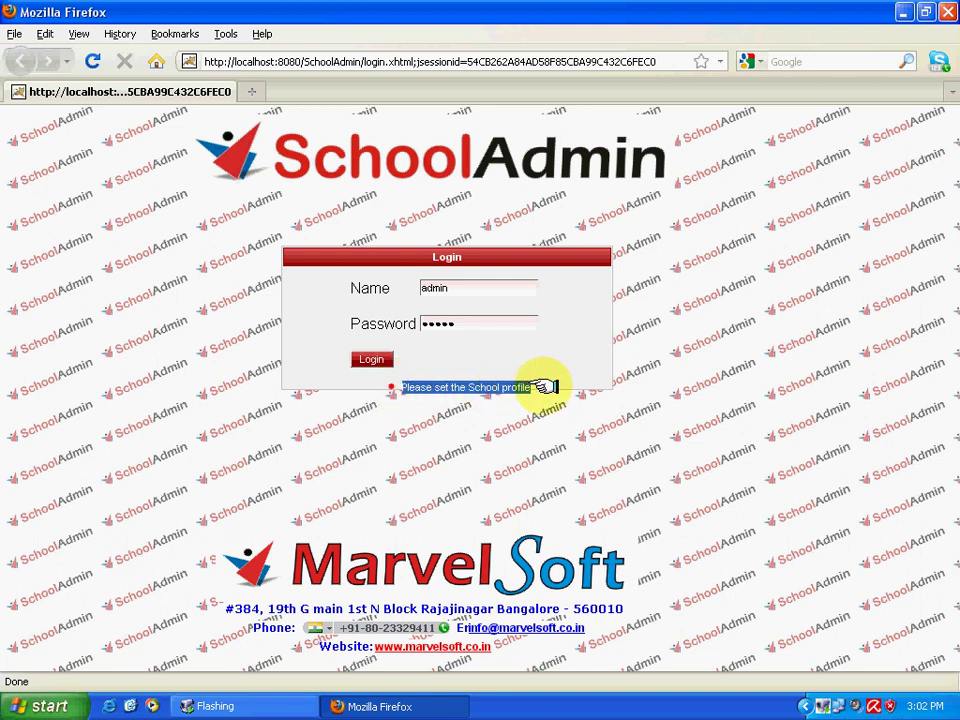
left_click(490, 350)
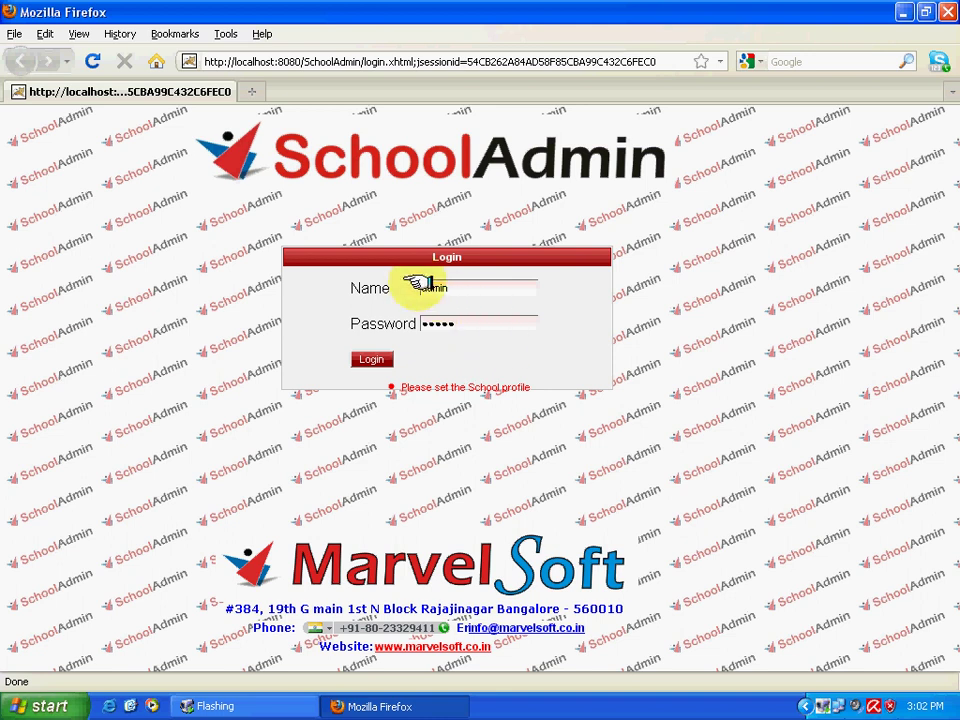
left_click(371, 358)
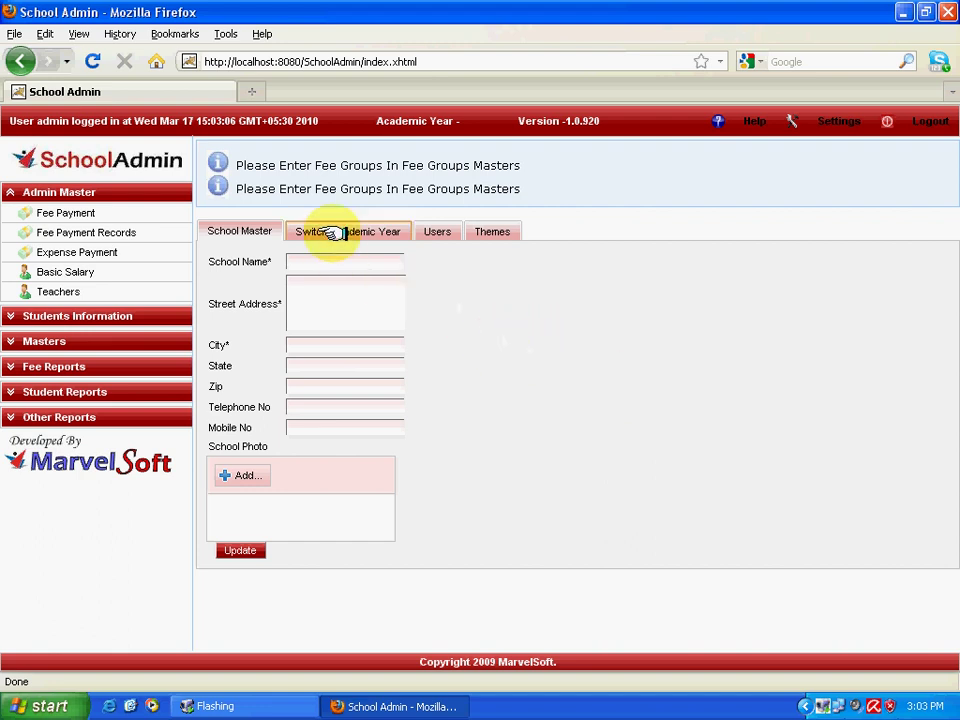
Step: Set the school name to Demo School and enter the school's street address in the School Master form
left_click_drag(538, 189, 231, 187)
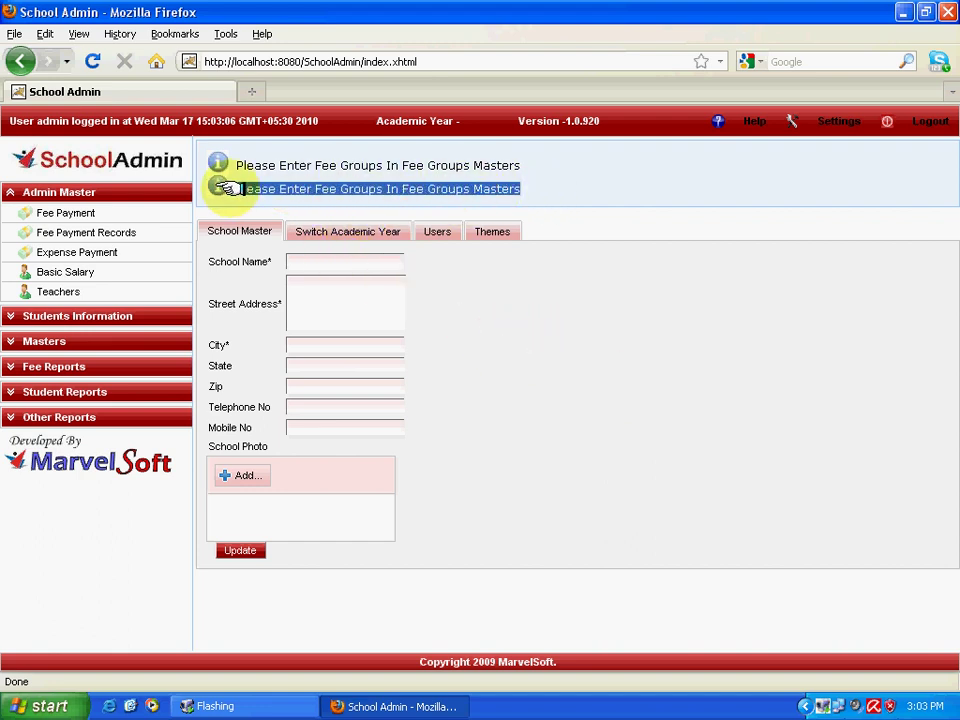
left_click(610, 351)
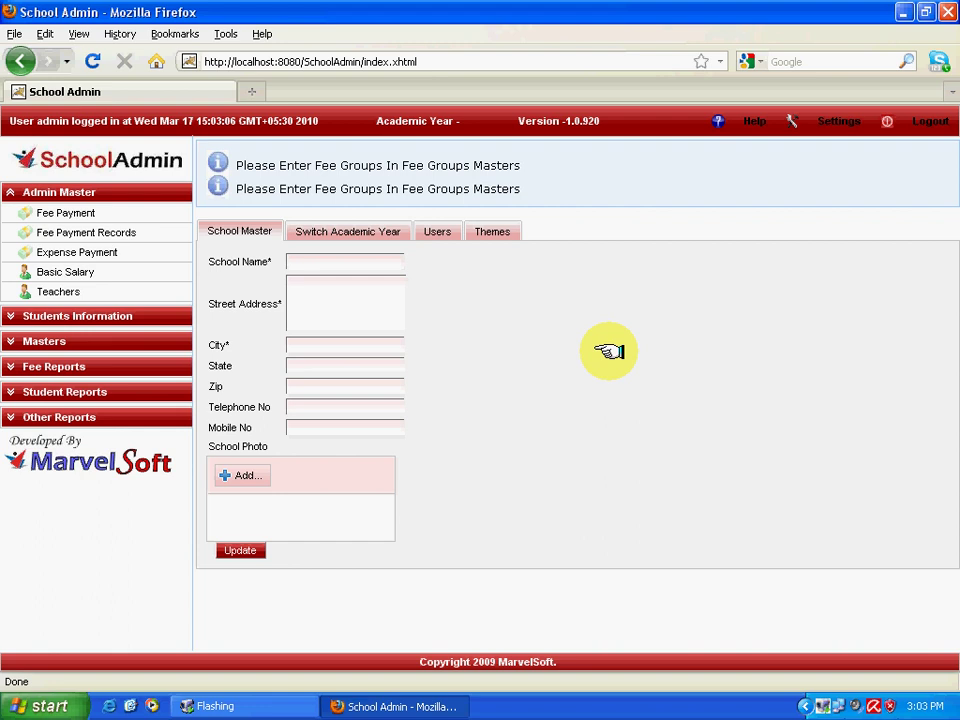
left_click(353, 263)
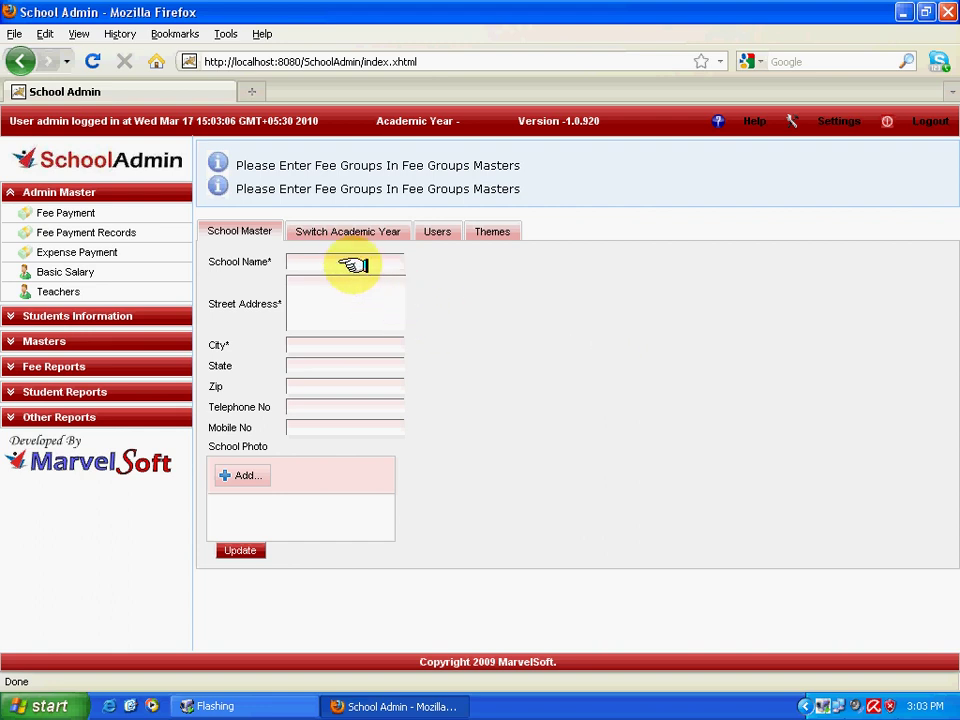
type("Demo")
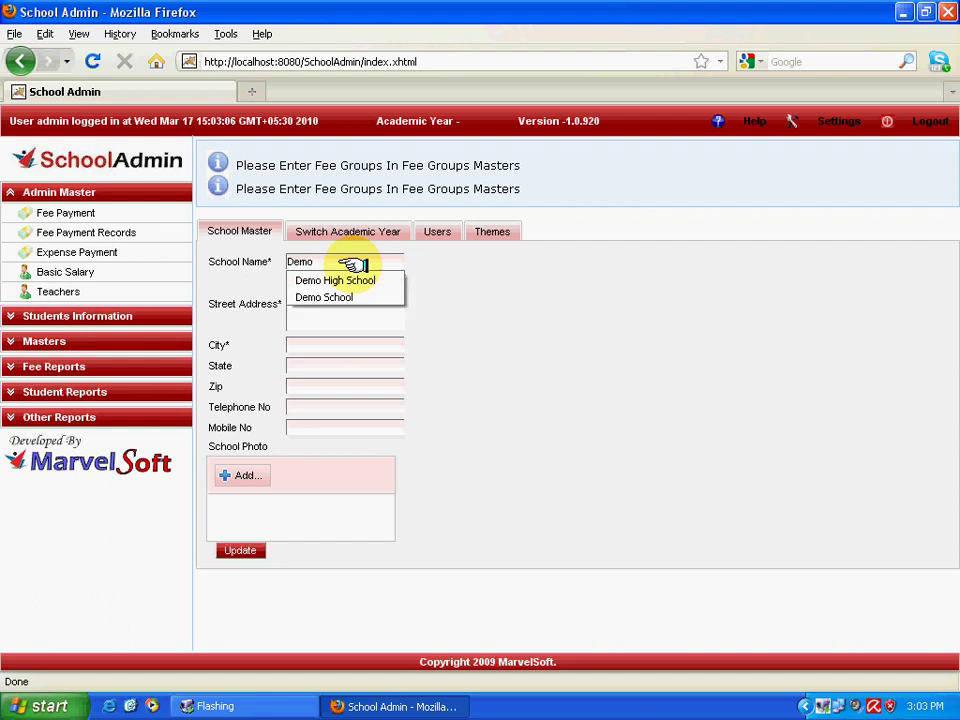
type(" School")
key("Tab")
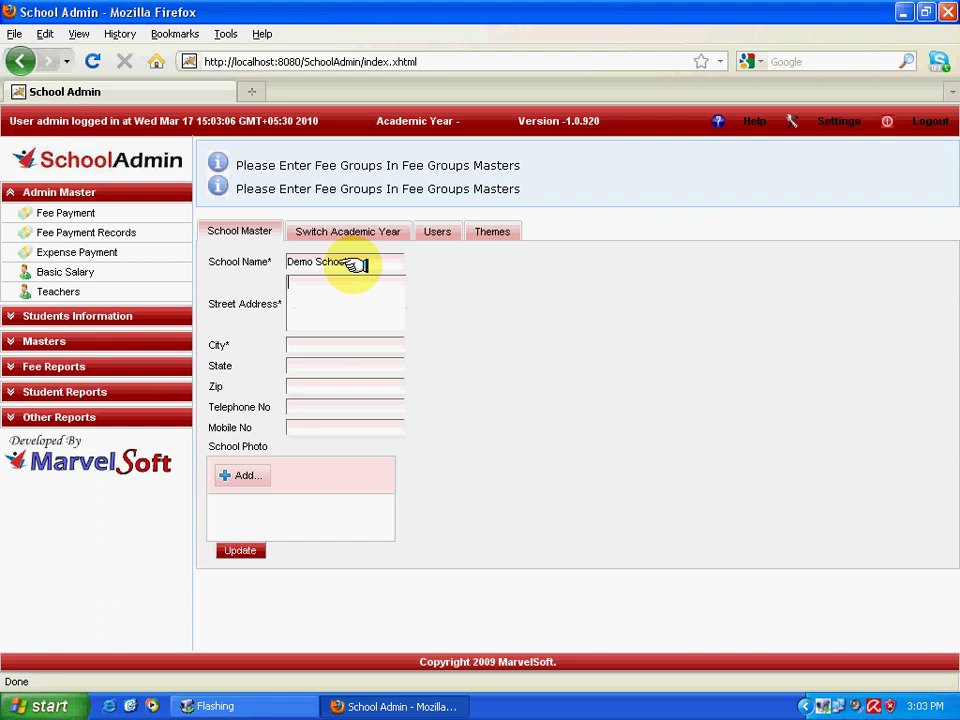
type("Jp NAgr")
key("ctrl+a")
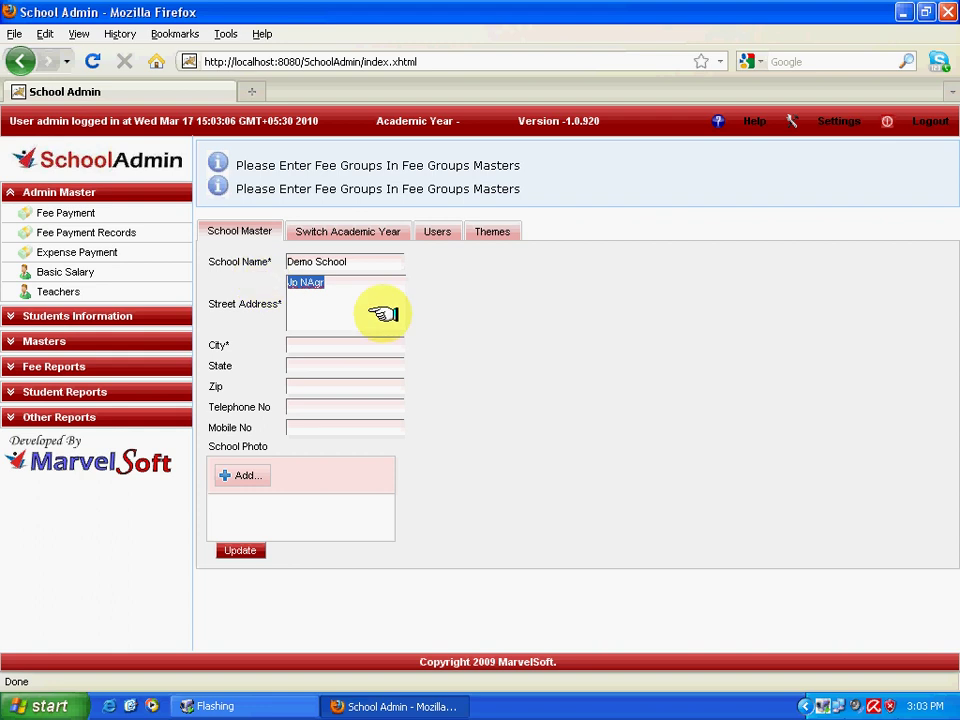
type("JP NAGAR")
Step: Set the school's city to Bangalore and its state to Karnataka
left_click(347, 348)
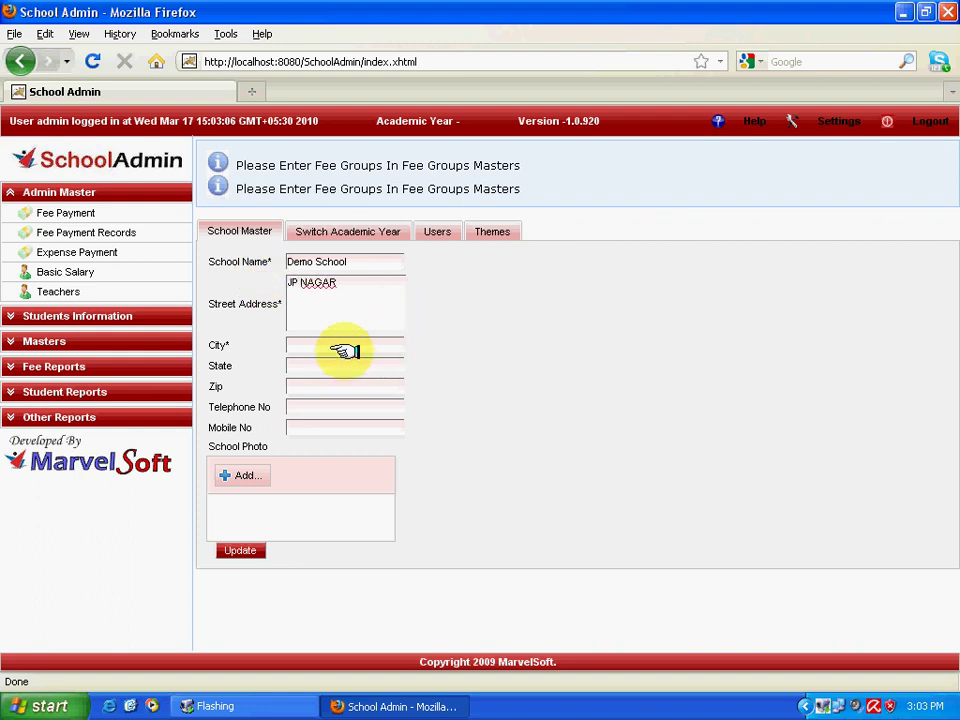
type("b")
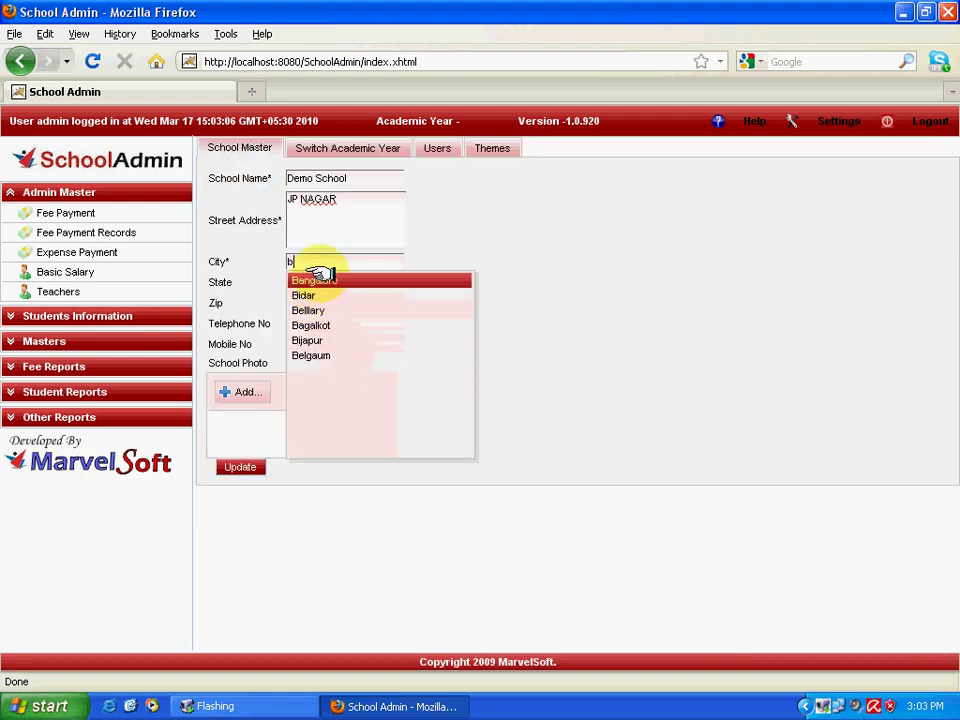
left_click(318, 278)
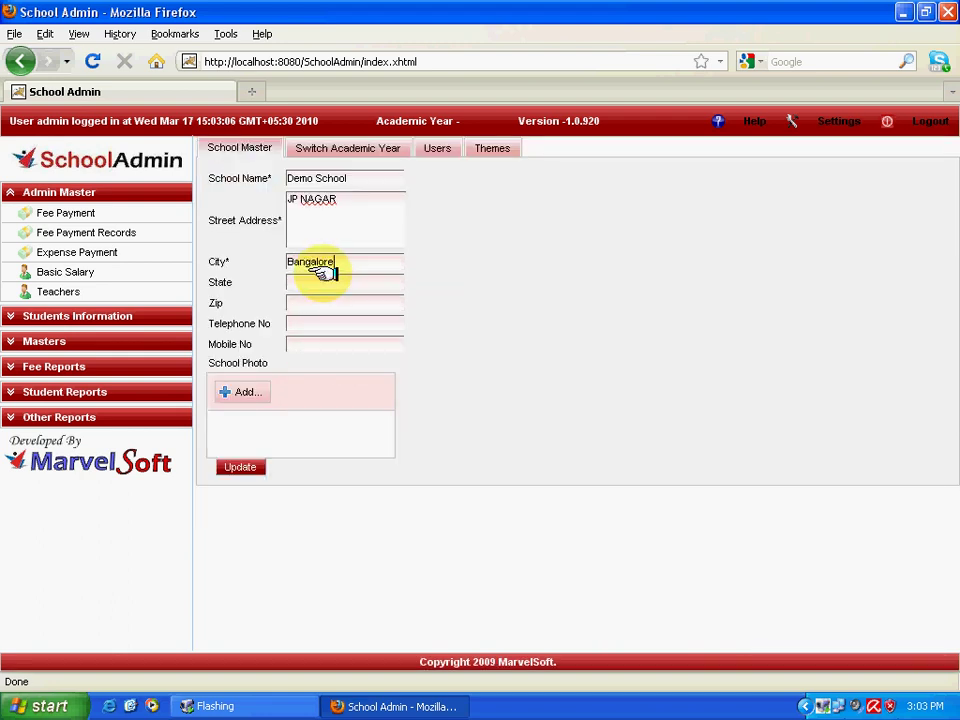
left_click(328, 282)
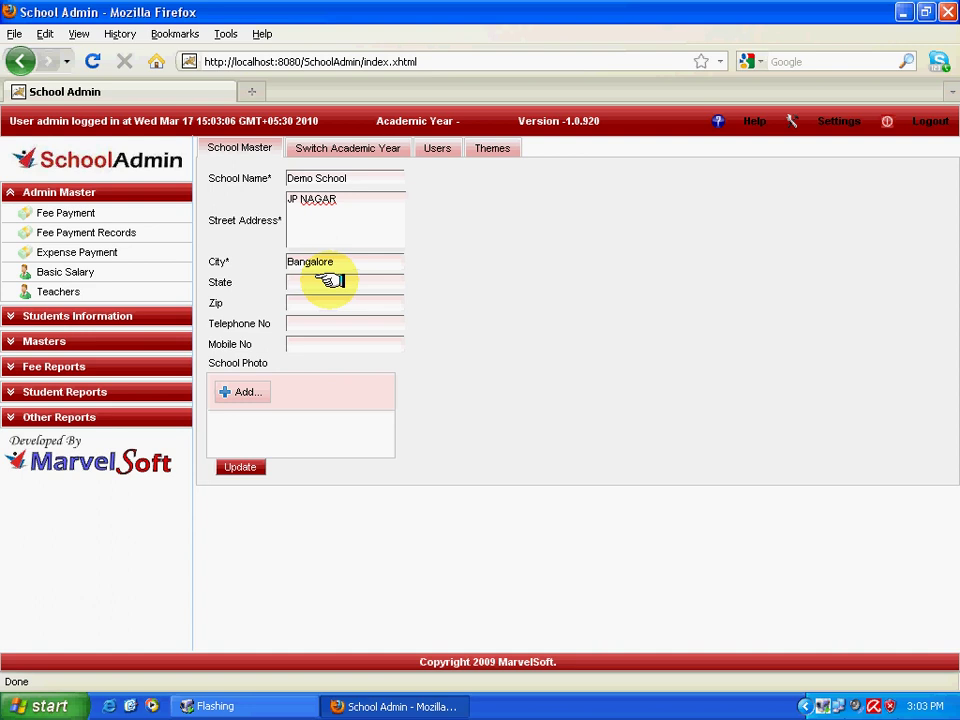
type("kar")
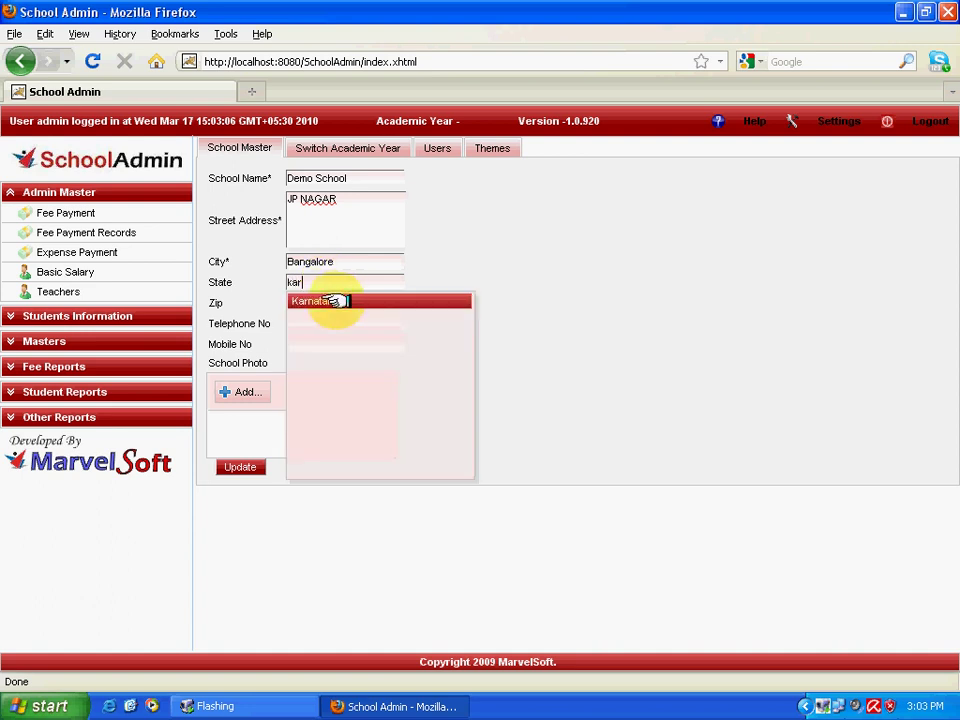
left_click(335, 301)
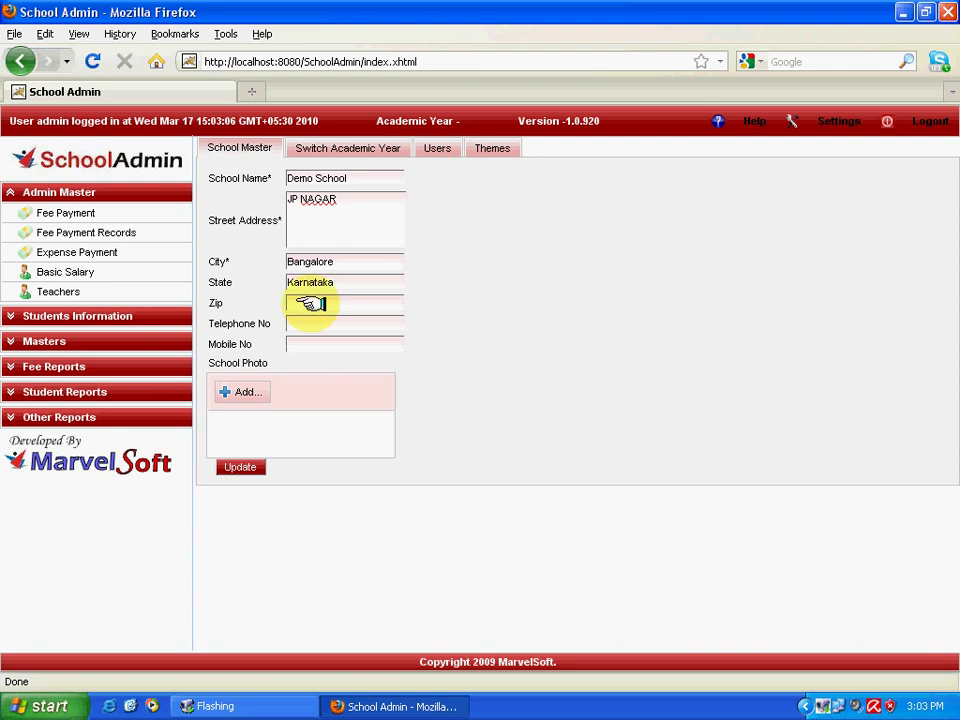
Step: Enter the school's zip code using the suggested entry
type("560")
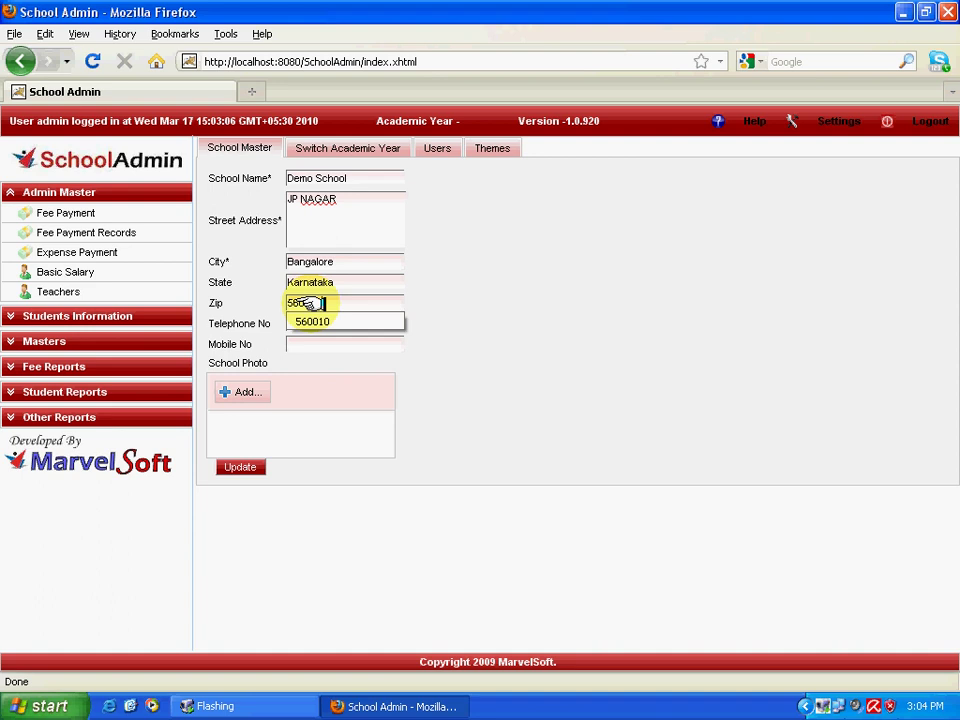
key("Down")
key("Return")
key("Tab")
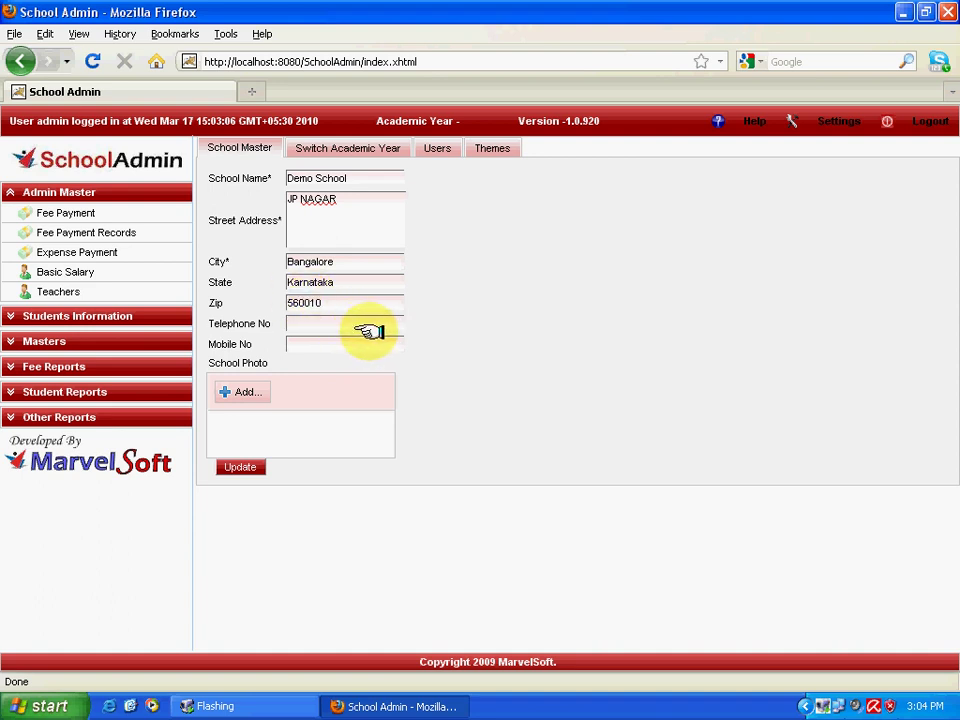
Step: Enter the school's telephone number and mobile number, trimming the surplus digits from the mobile number
type("28569874")
key("Tab")
type("9874569874569")
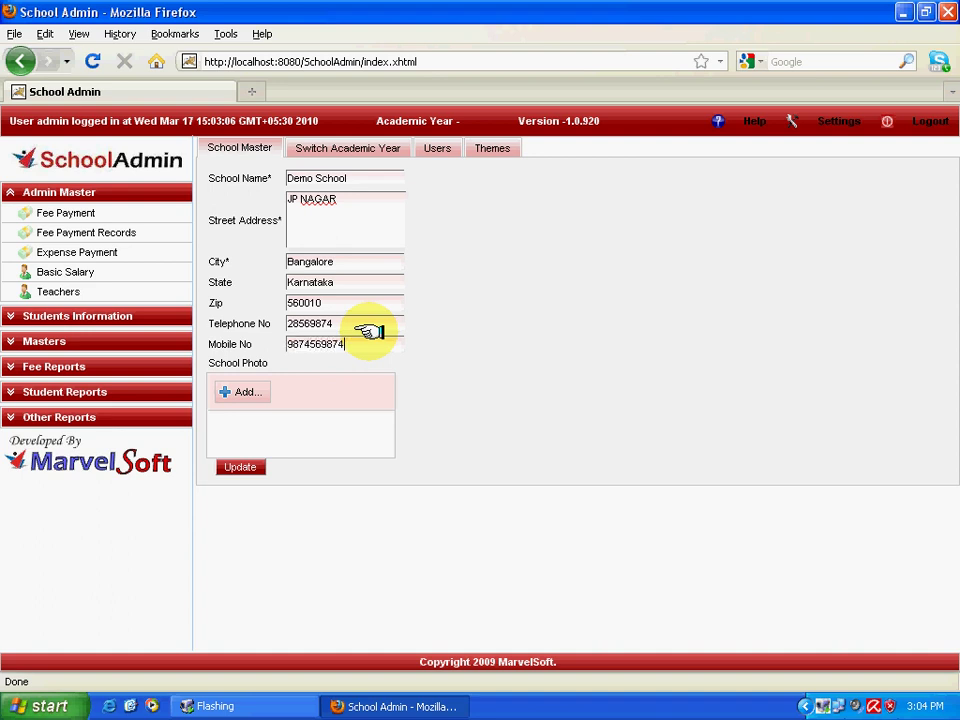
key("BackSpace")
key("BackSpace")
key("BackSpace")
key("BackSpace")
key("BackSpace")
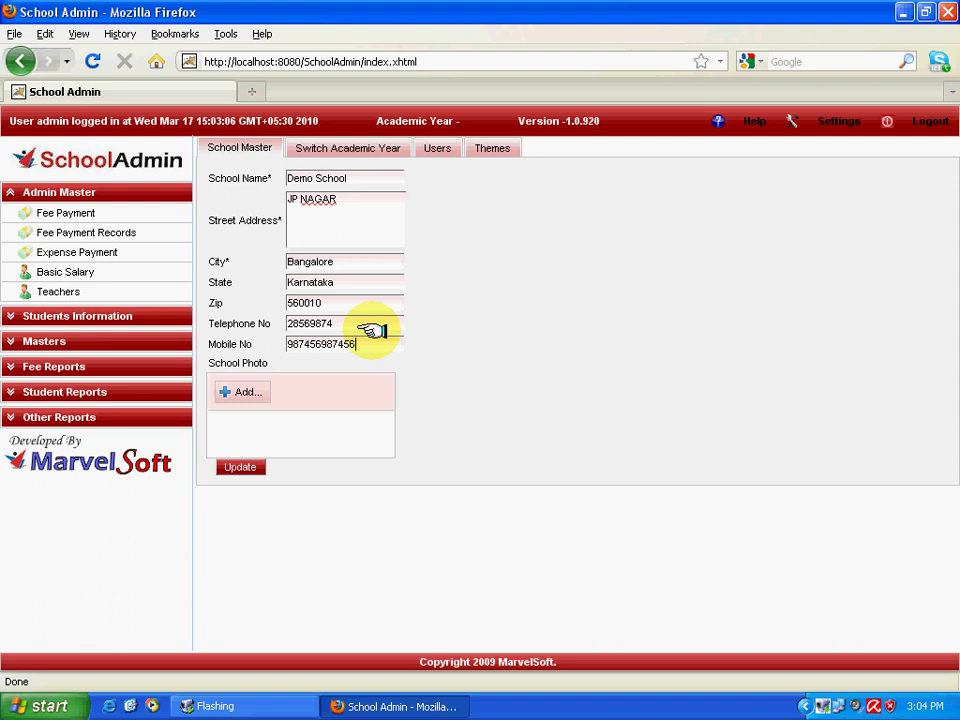
type("1")
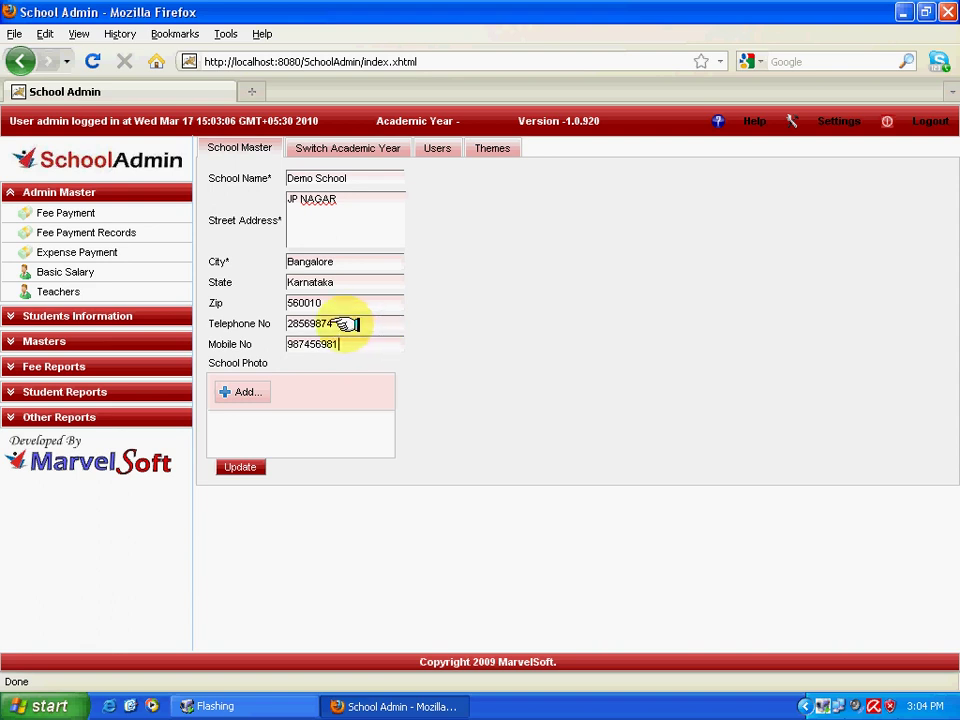
Step: Upload Demo_Logo from the desktop as the school photo and save the school profile
left_click(245, 390)
left_click(310, 146)
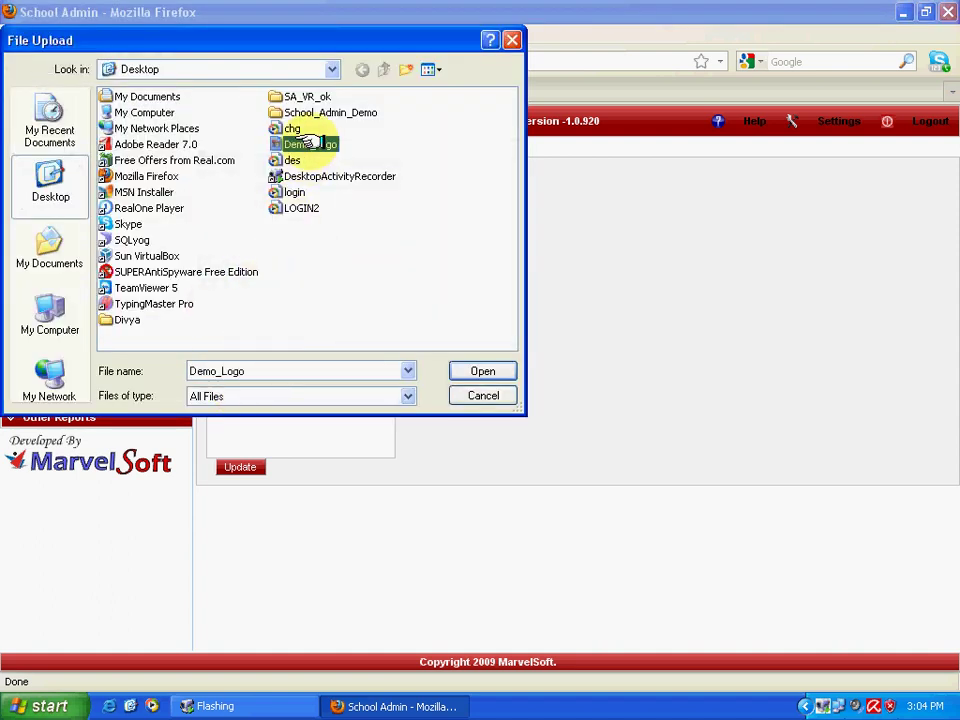
left_click(478, 374)
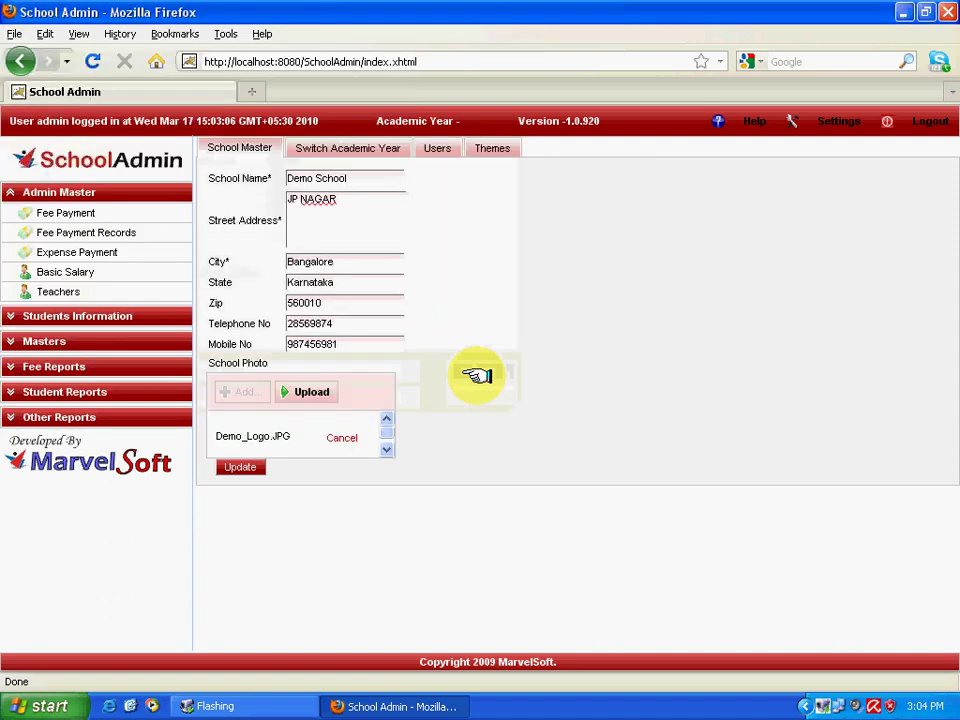
left_click(308, 390)
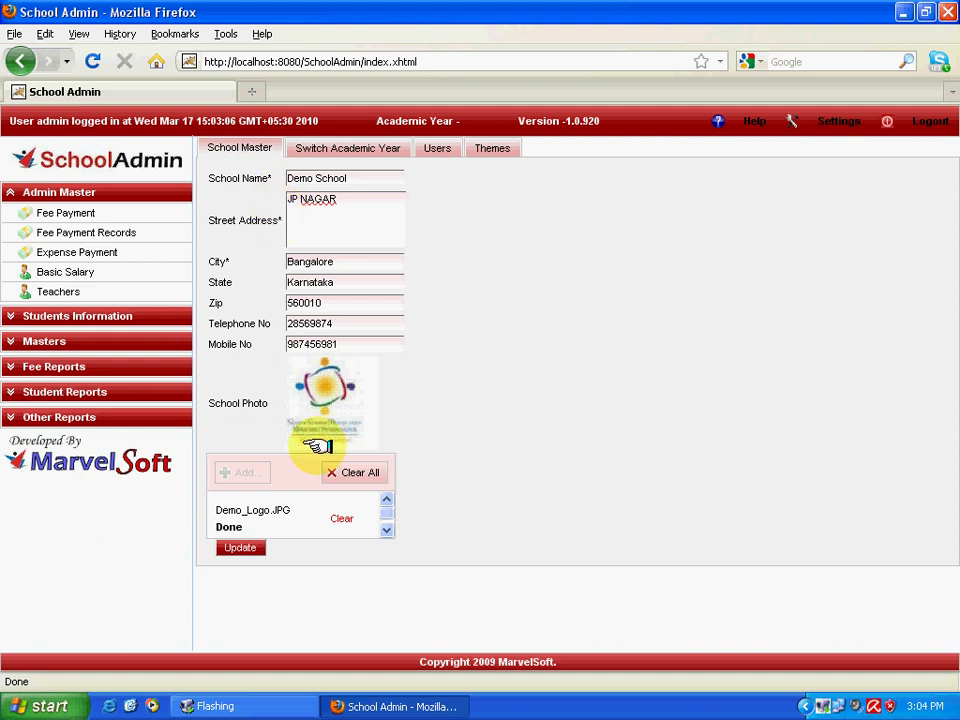
left_click(238, 547)
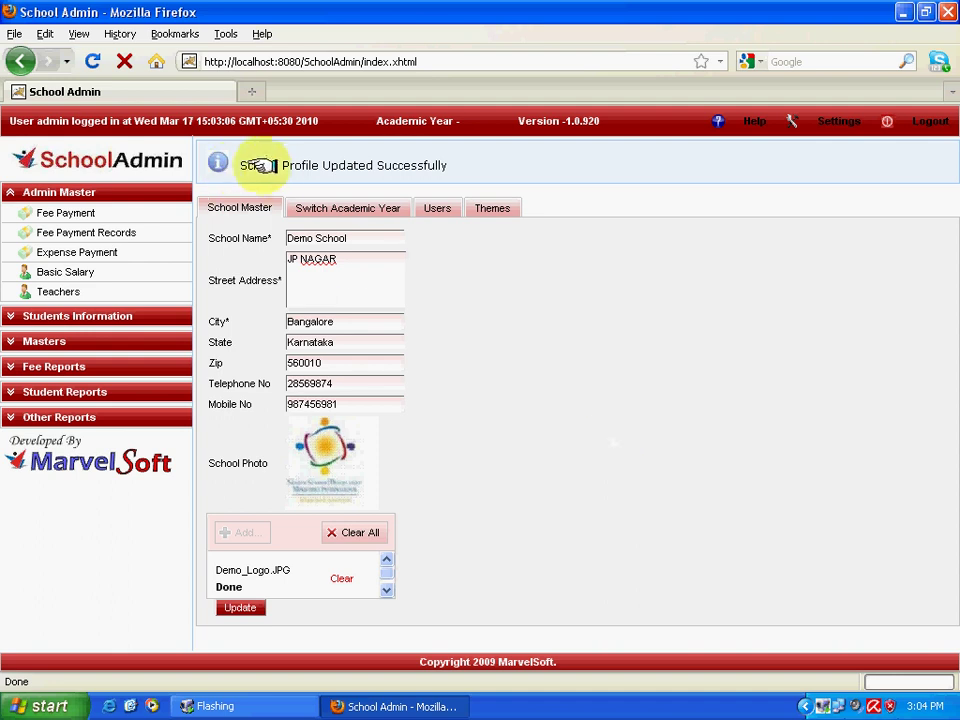
left_click_drag(238, 165, 489, 163)
left_click(557, 320)
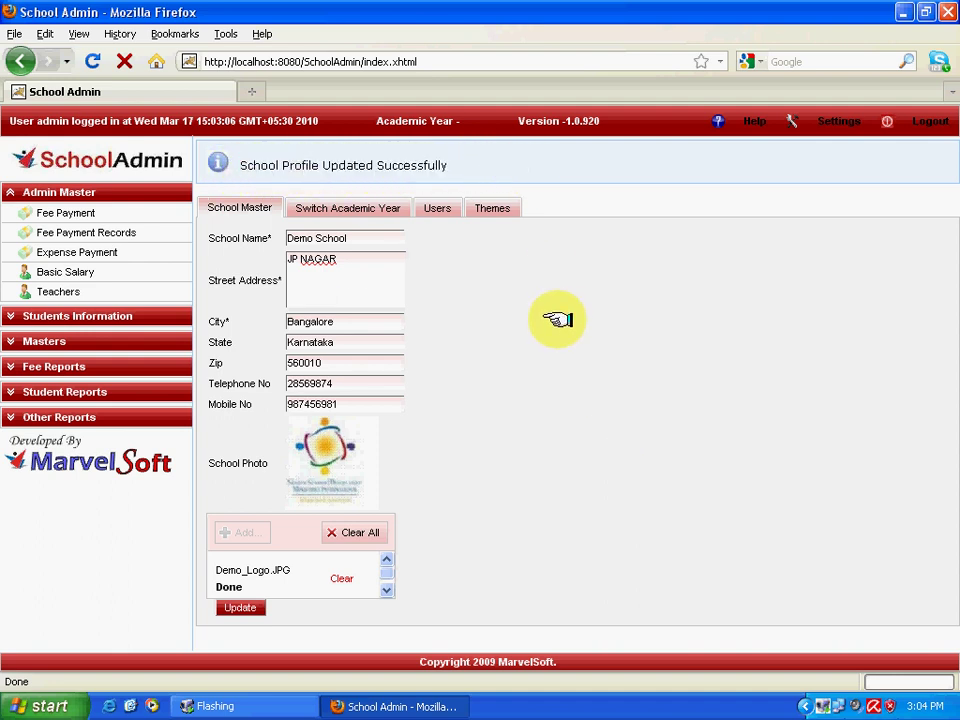
Step: Start a new academic year profile for 2009-2010 with 2 terms and 4 tests
left_click(352, 207)
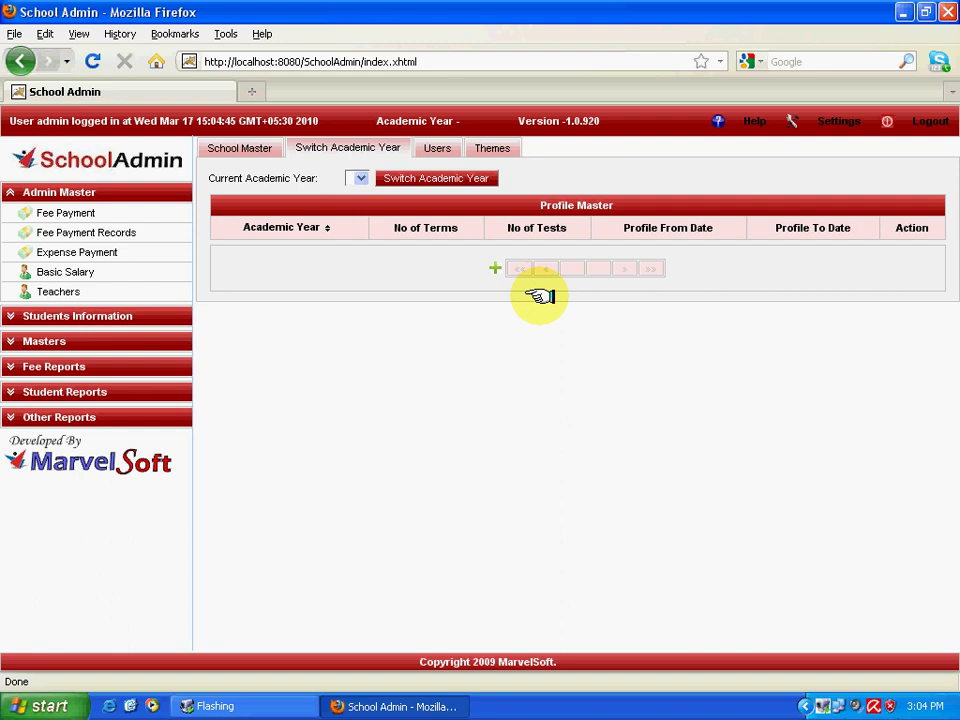
left_click(494, 267)
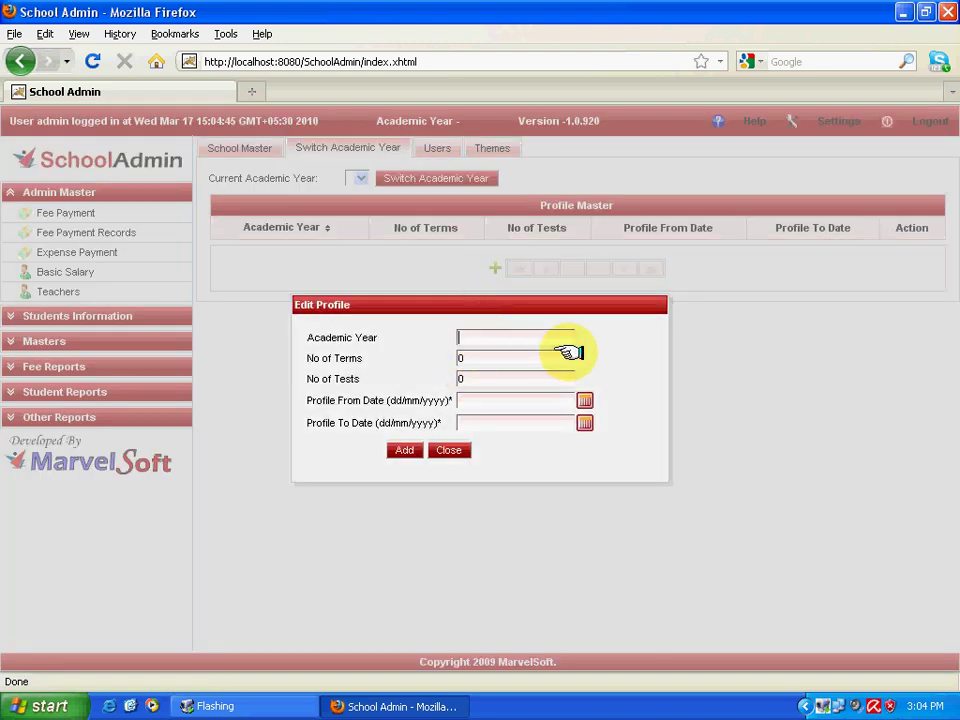
type("2009-2010")
key("Tab")
type("2")
key("Tab")
type("4")
key("Tab")
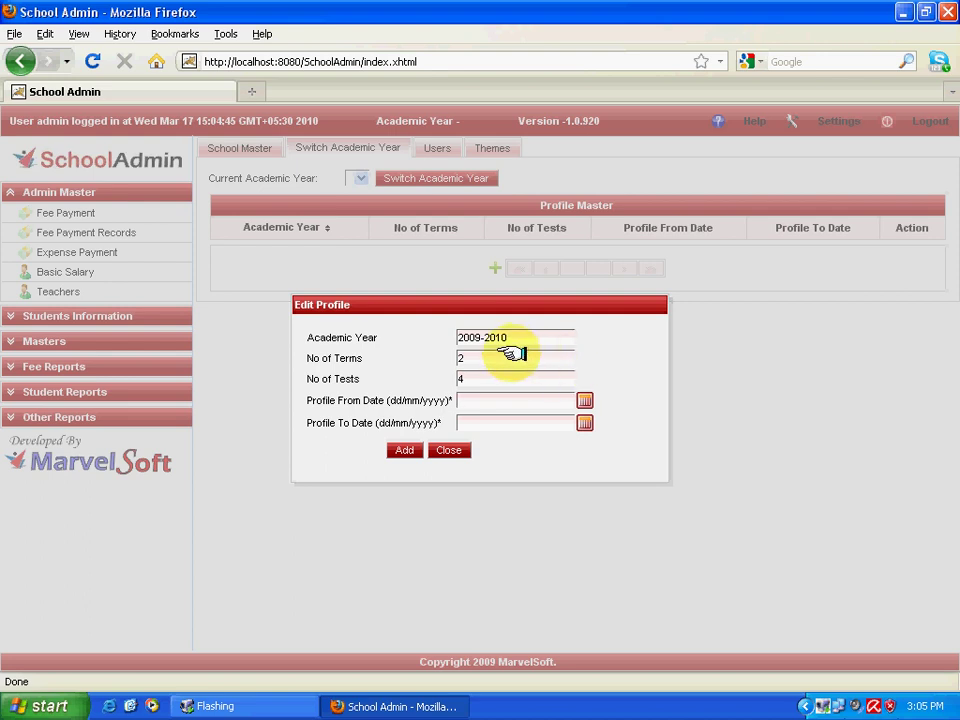
Step: Set the academic year profile's from date to 01/04/2009 using the calendar
left_click(584, 402)
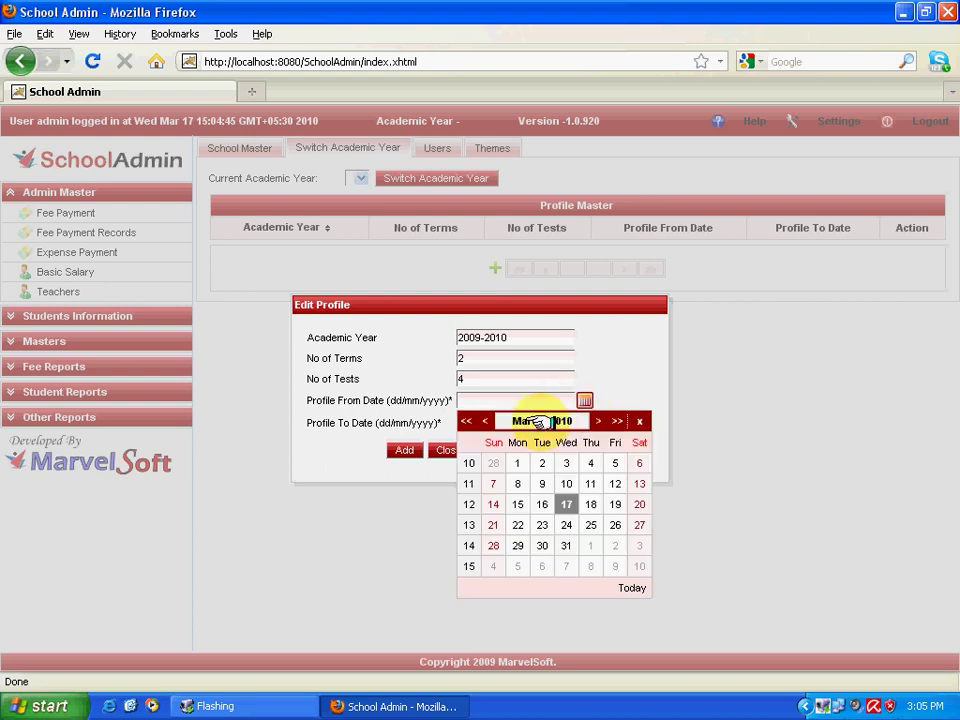
left_click(542, 421)
left_click(575, 521)
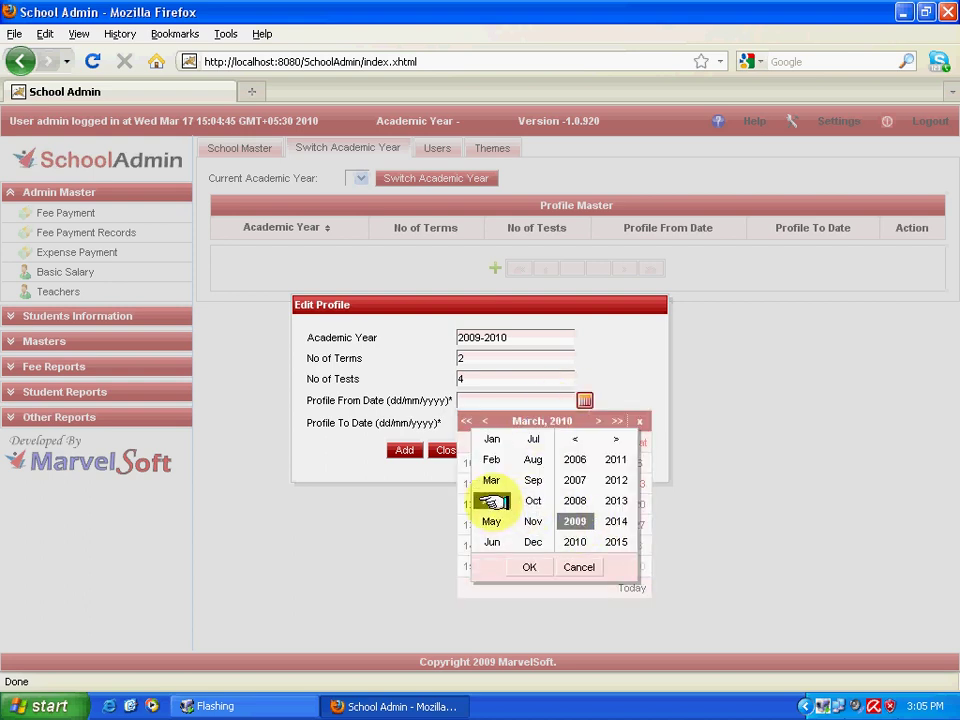
left_click(491, 500)
left_click(531, 567)
left_click(566, 460)
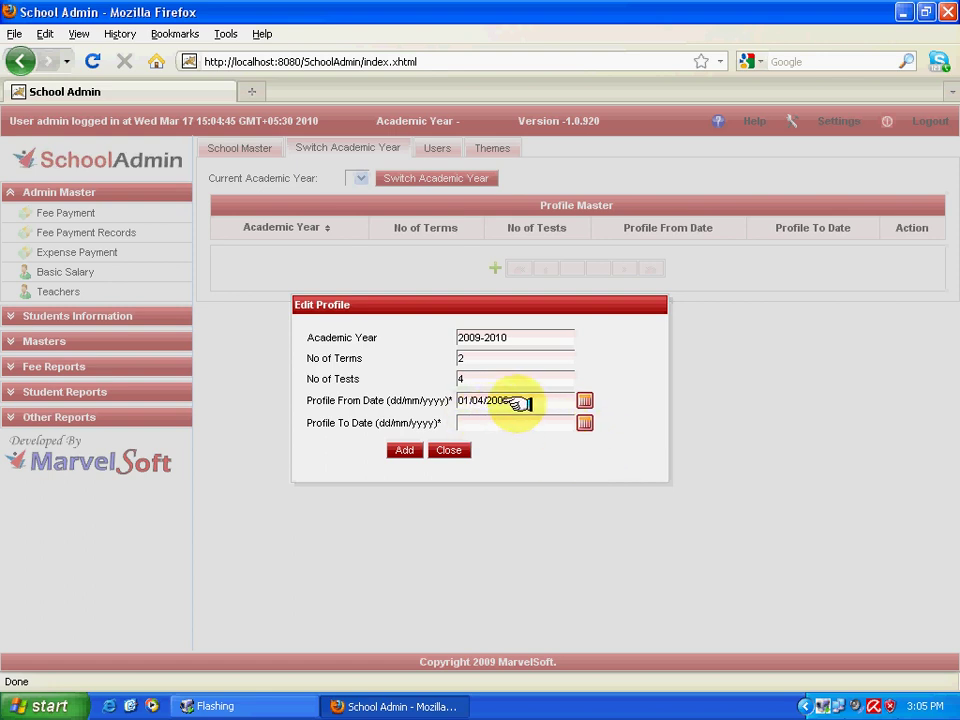
Step: Set the profile's to date to 31/03/2010, add the academic year profile and close the profile form
left_click(584, 422)
left_click(566, 567)
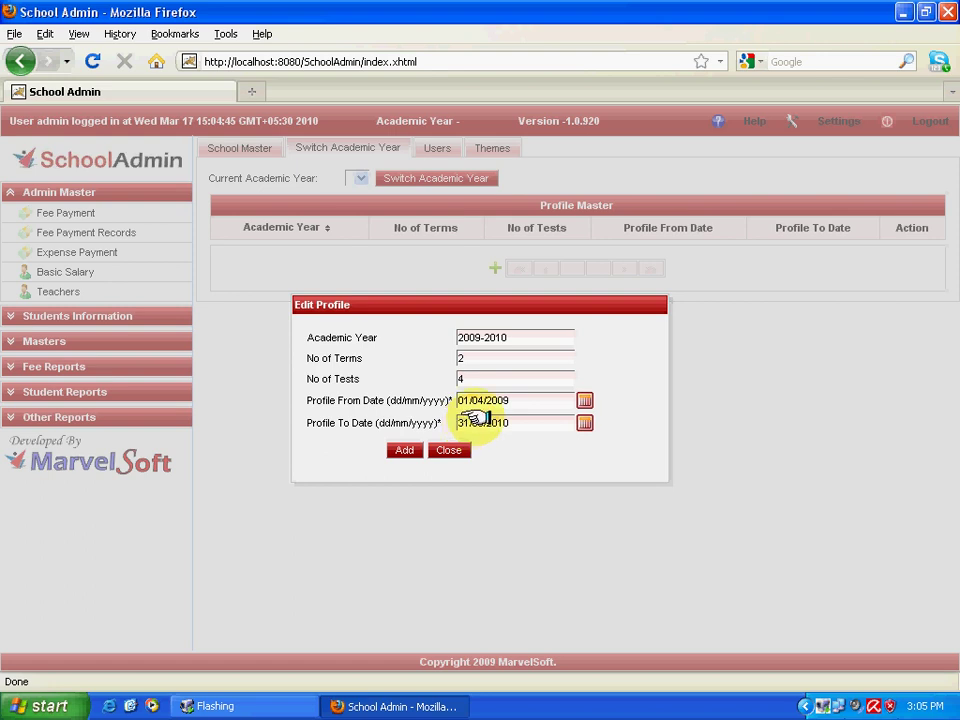
left_click_drag(536, 337, 430, 339)
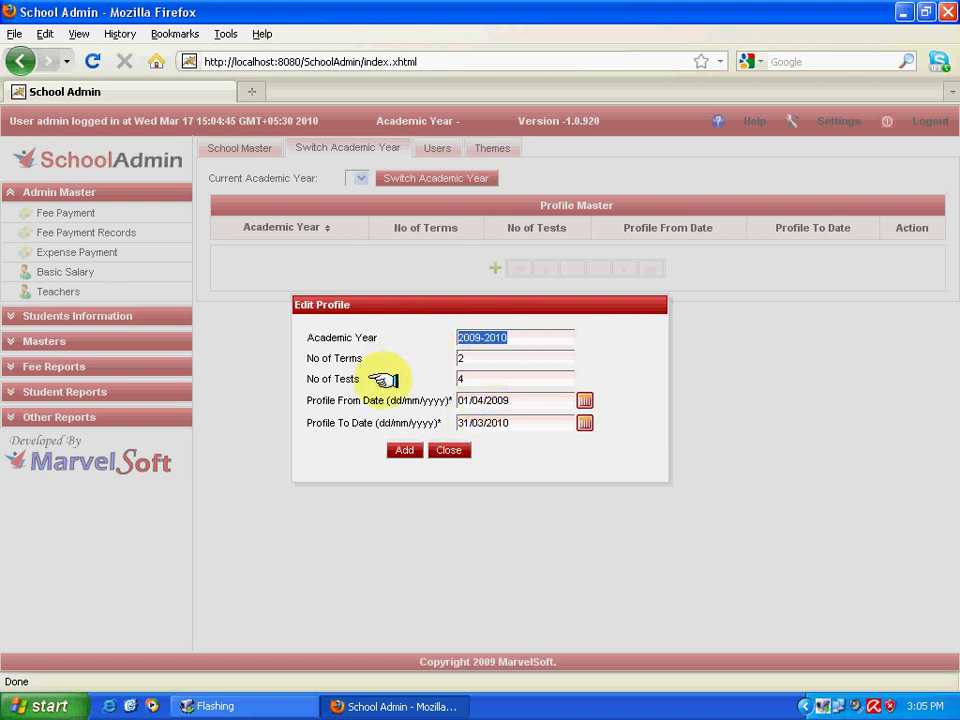
left_click(404, 450)
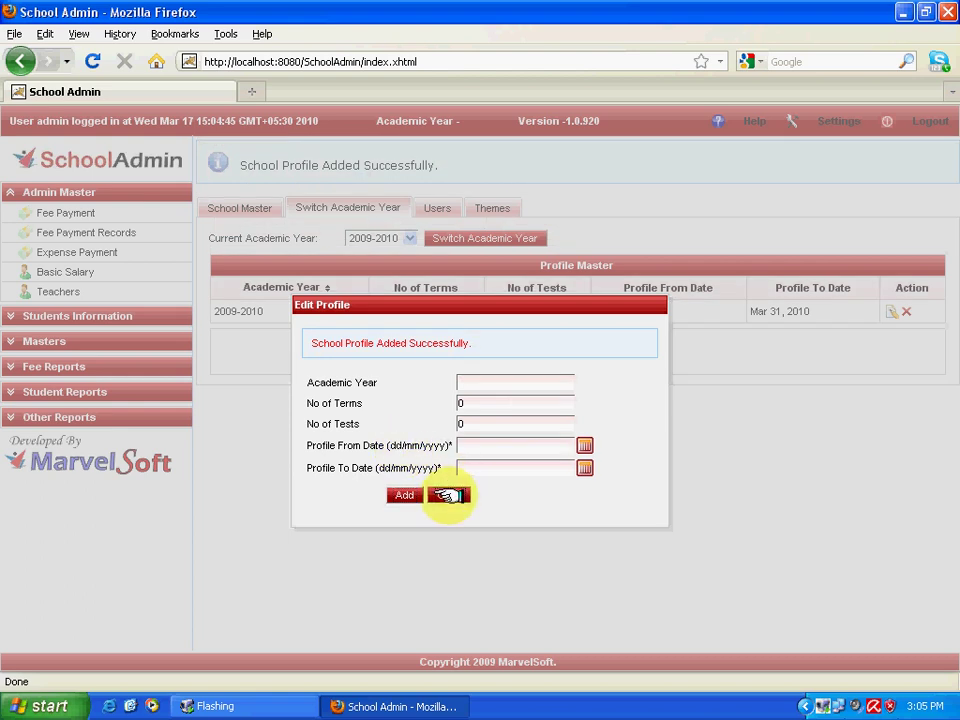
left_click(446, 494)
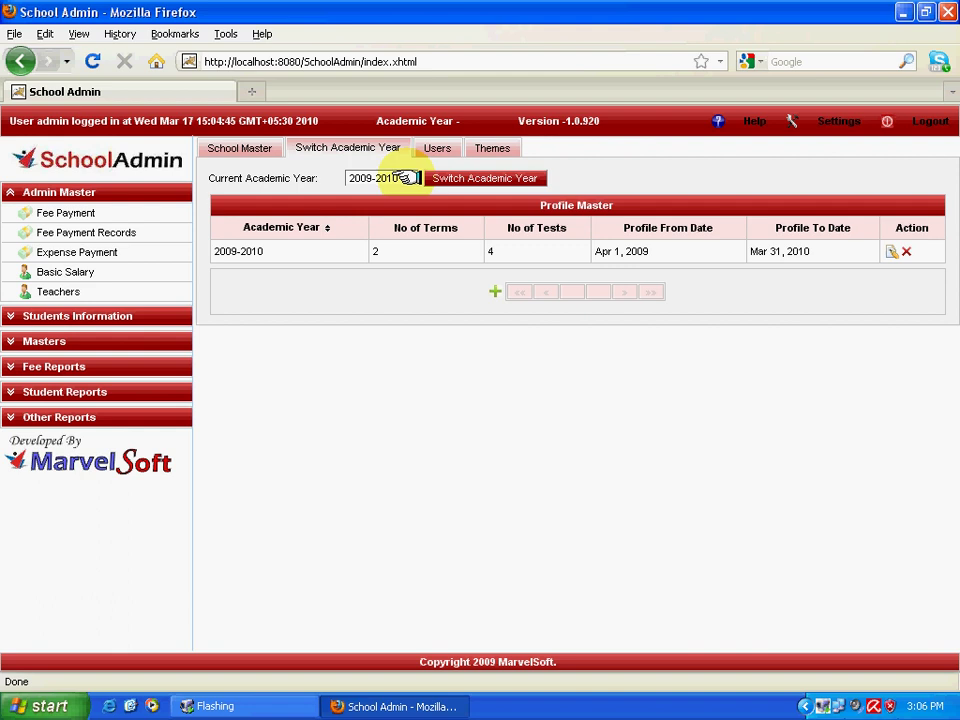
Step: Switch the current academic year to 2009-2010 and confirm the switch
left_click(405, 177)
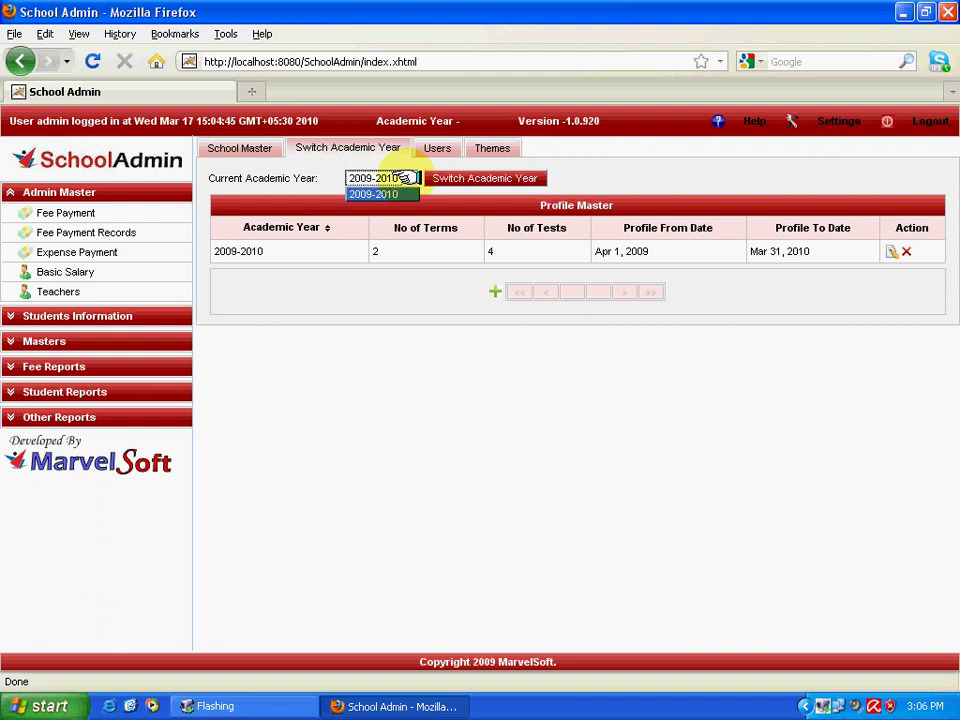
left_click(388, 192)
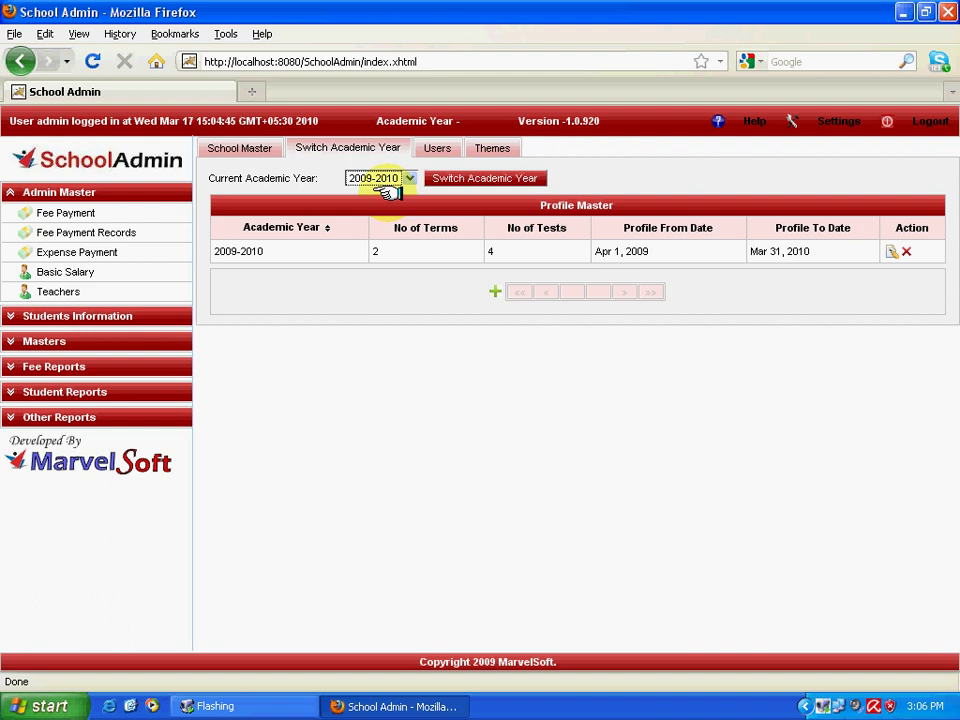
left_click(456, 177)
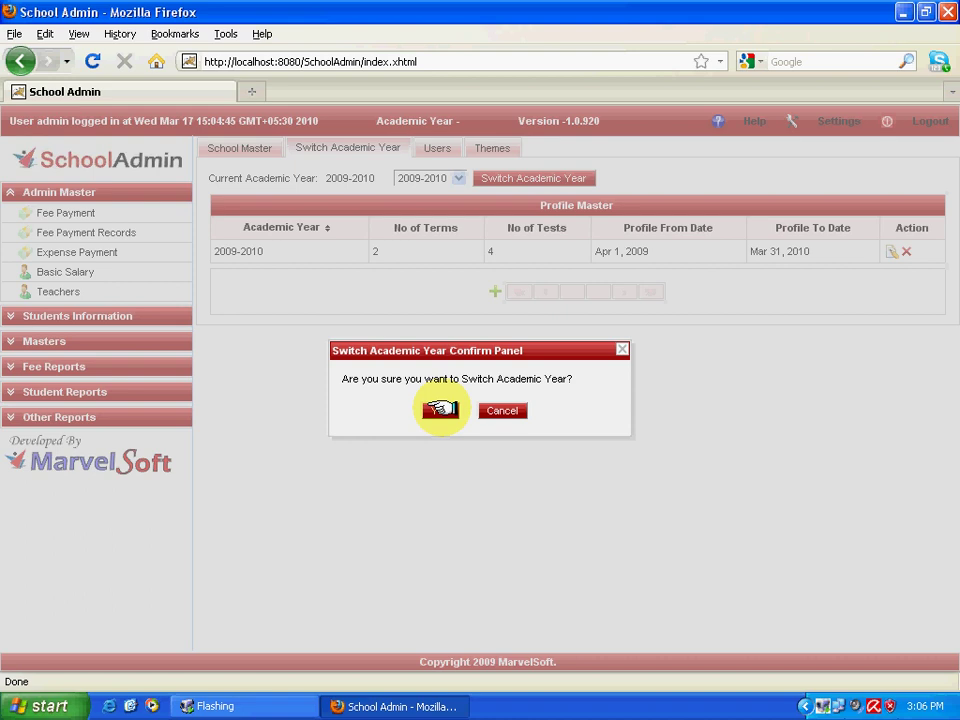
left_click(440, 409)
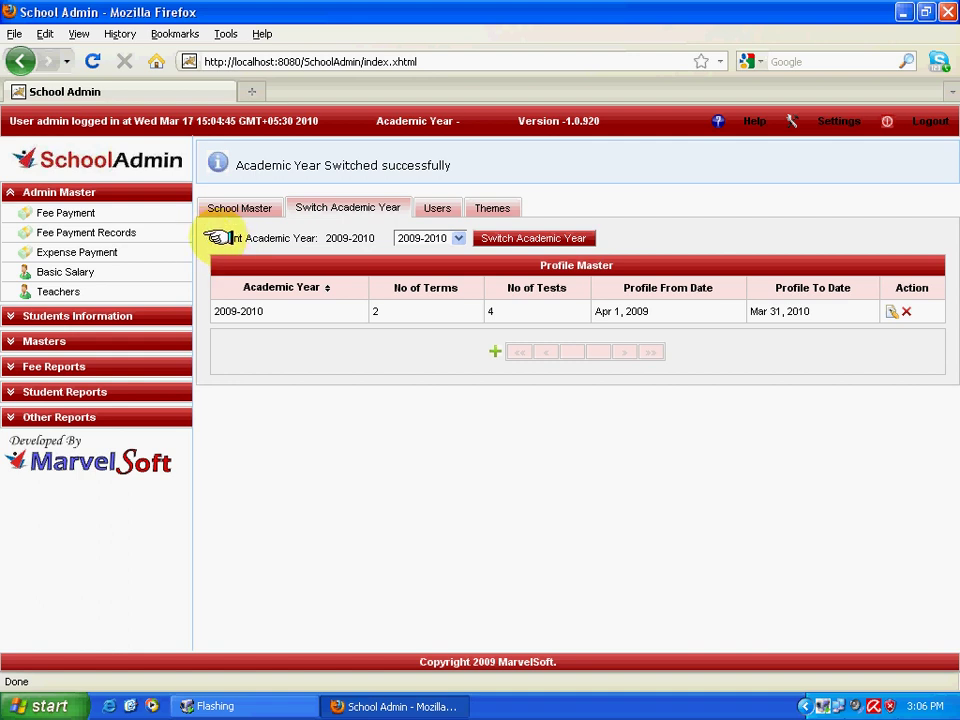
left_click_drag(210, 238, 383, 238)
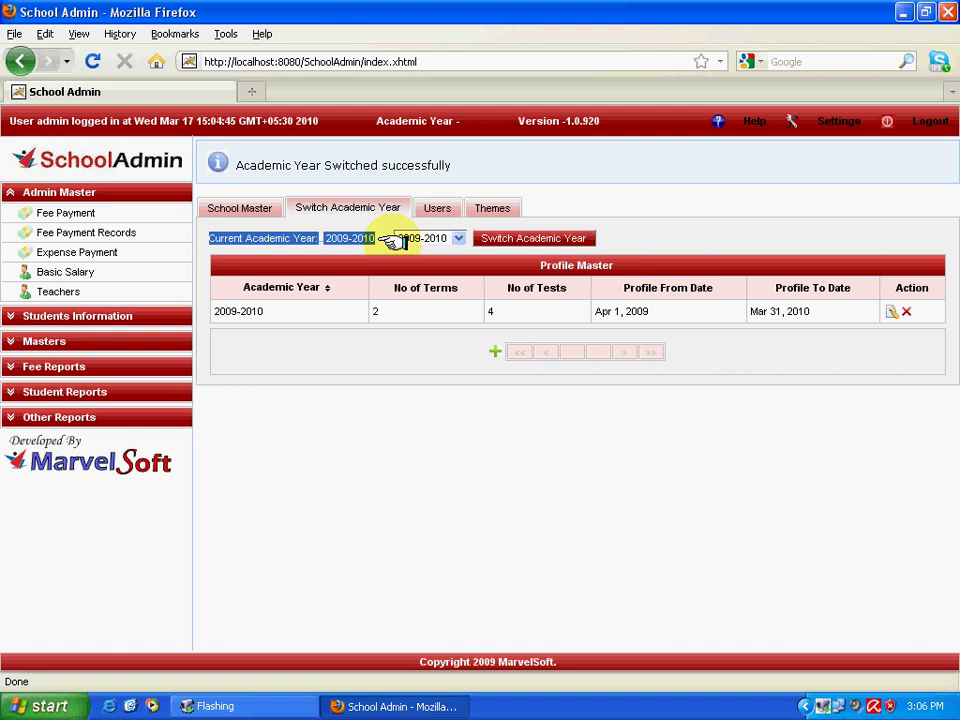
left_click(408, 473)
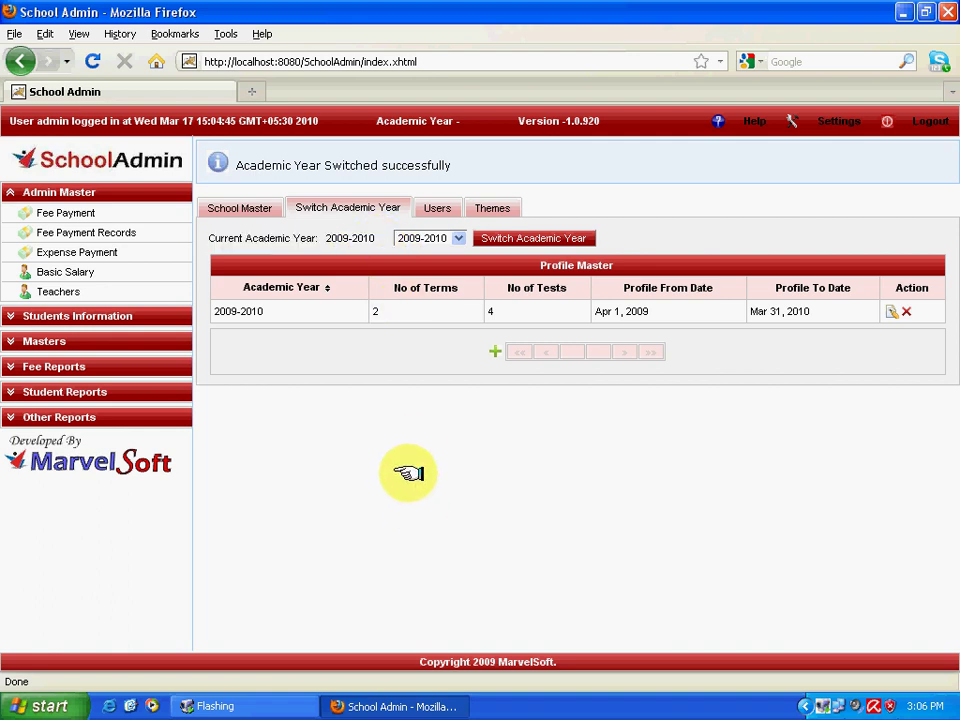